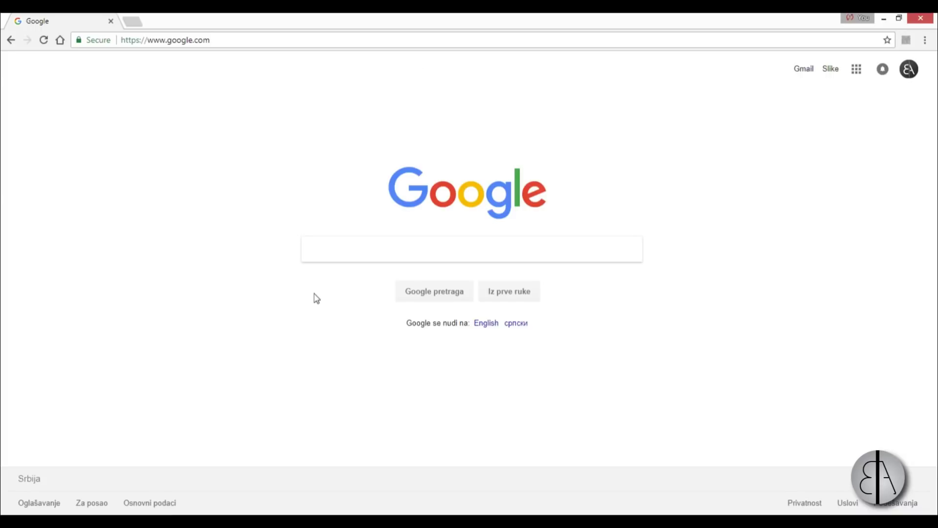
Search Google for 'revit free'.
{"action": "left_click", "coordinate": [328, 259]}
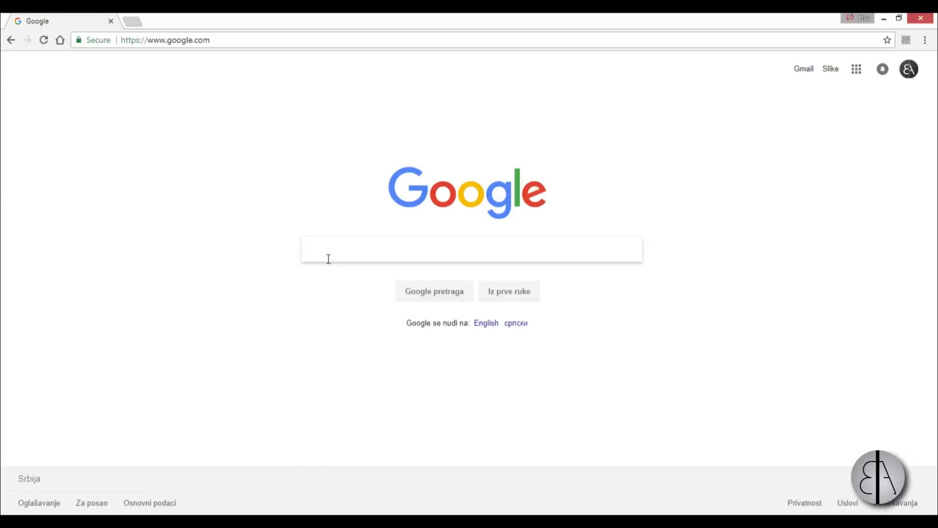
{"action": "type", "text": "revit free"}
{"action": "key", "text": "Return"}
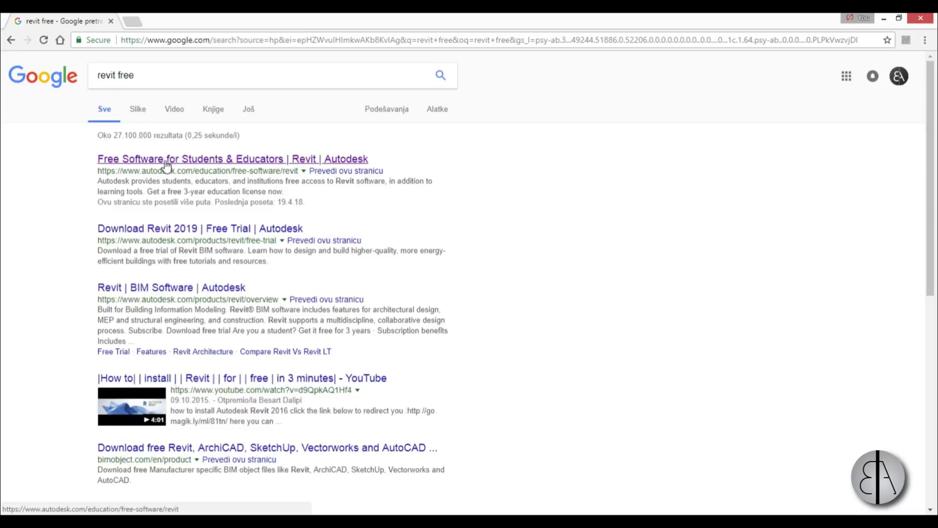
Open Autodesk's free Revit for students page and sign in to the account.
{"action": "left_click", "coordinate": [116, 160]}
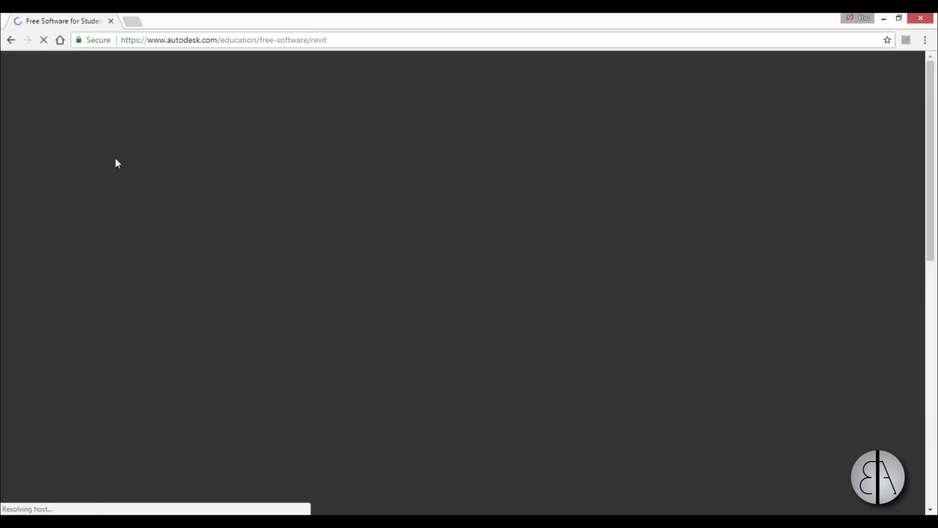
{"action": "scroll", "coordinate": [316, 295], "scroll_direction": "down", "scroll_amount": 1}
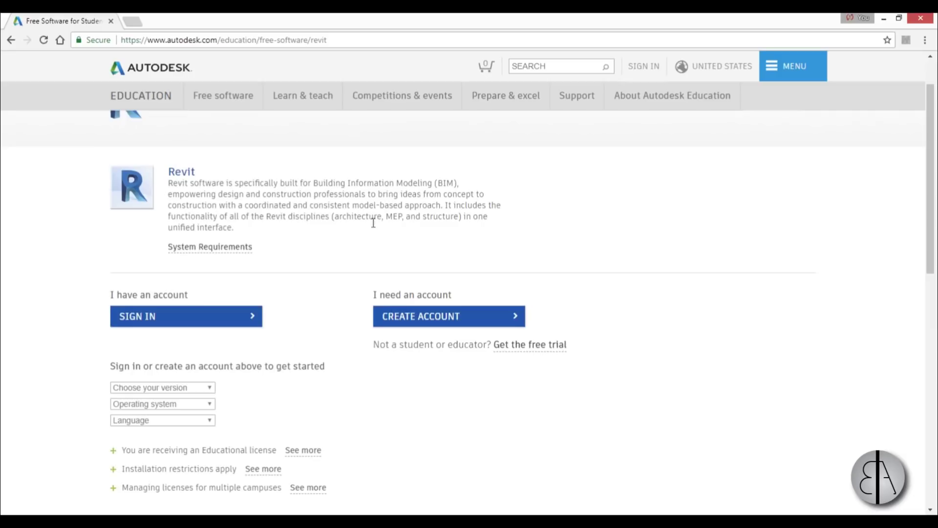
{"action": "scroll", "coordinate": [329, 260], "scroll_direction": "down", "scroll_amount": 1}
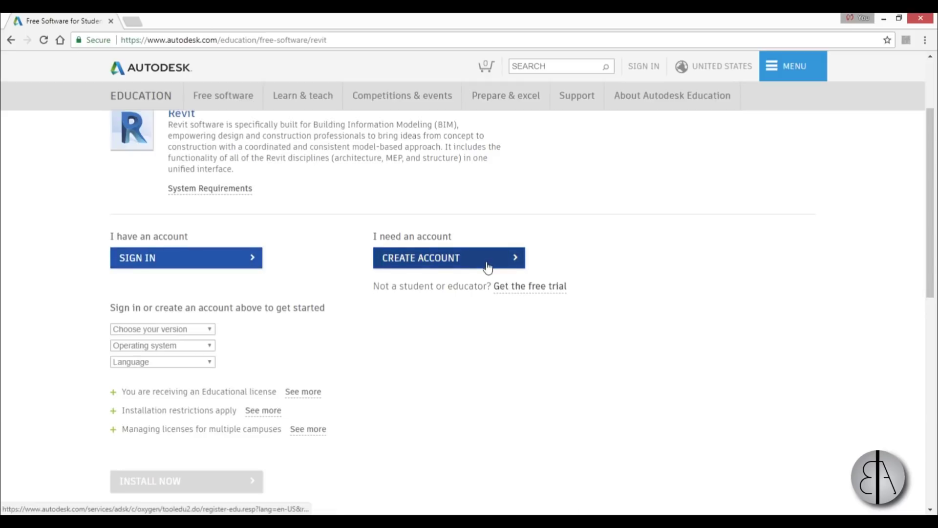
{"action": "left_click", "coordinate": [193, 269]}
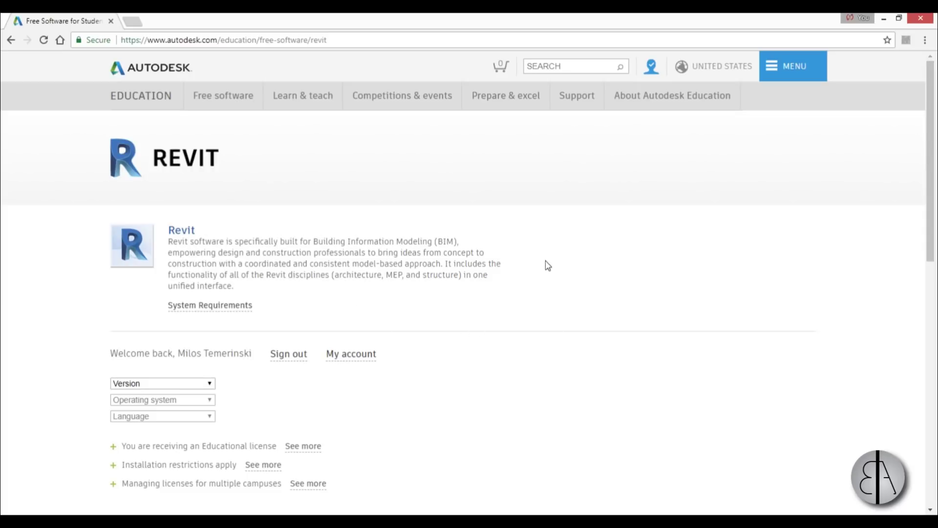
Choose Revit 2019, Windows 64-bit and English for the student download.
{"action": "left_click", "coordinate": [186, 384]}
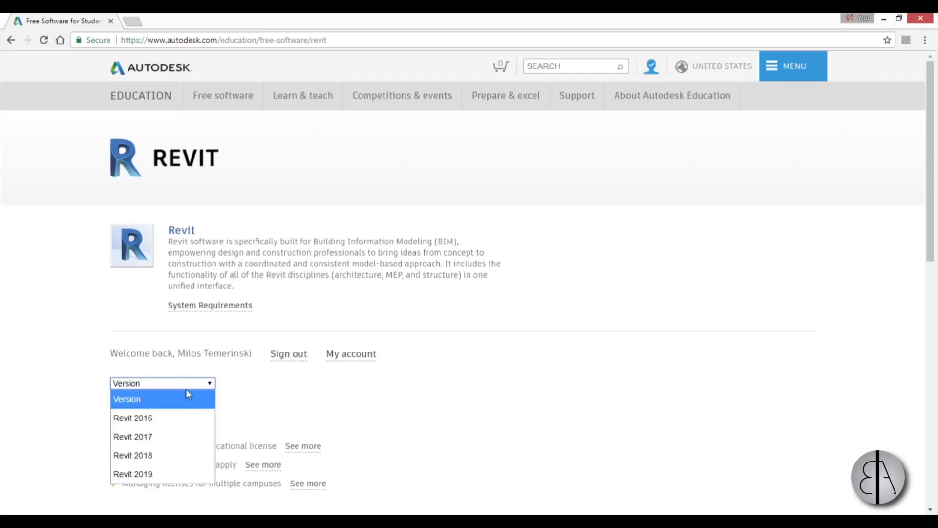
{"action": "left_click", "coordinate": [132, 478]}
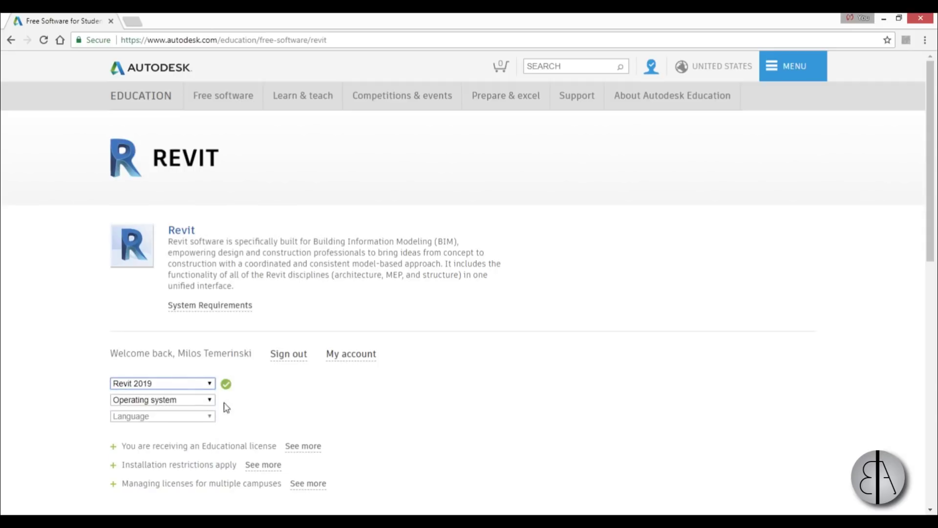
{"action": "left_click", "coordinate": [210, 401]}
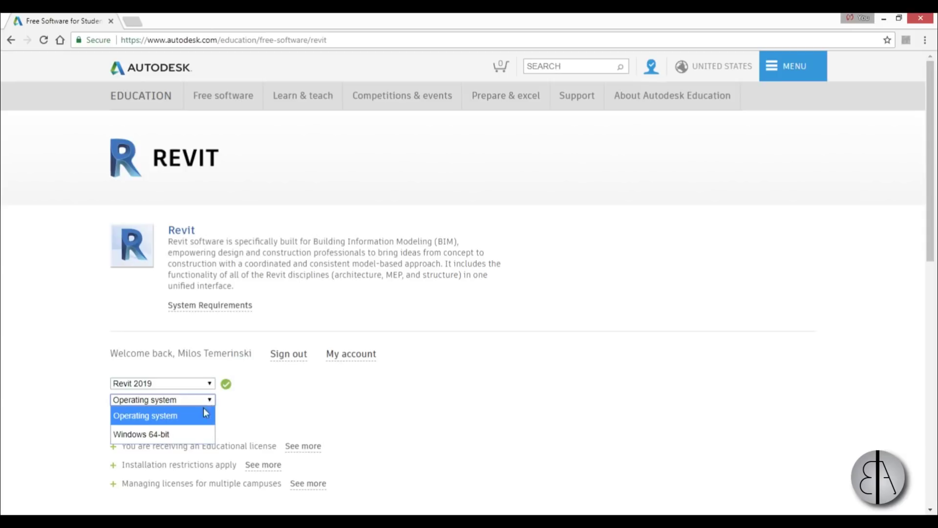
{"action": "left_click", "coordinate": [150, 435]}
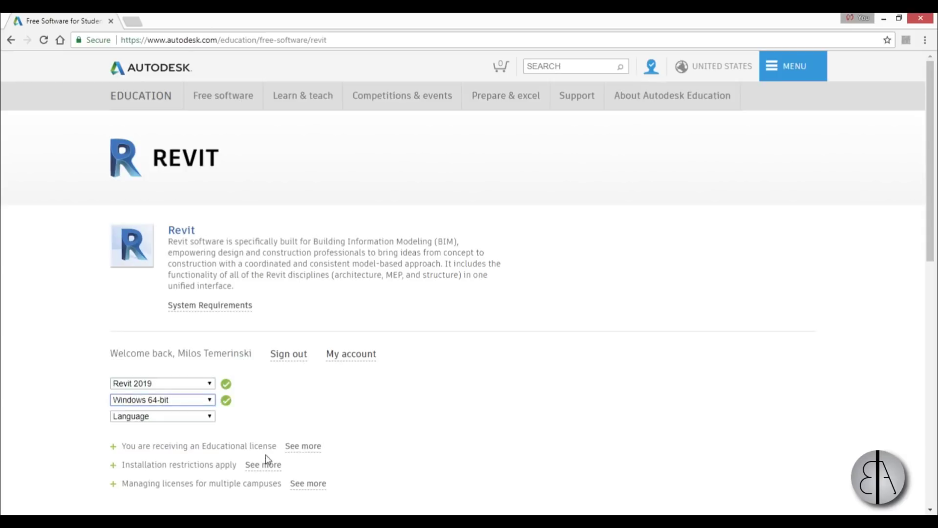
{"action": "left_click", "coordinate": [208, 418]}
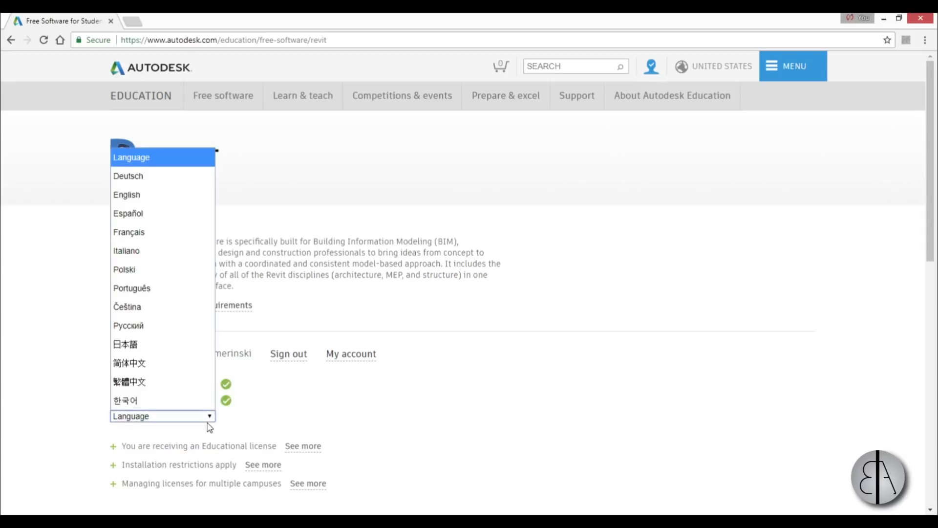
{"action": "left_click", "coordinate": [161, 205]}
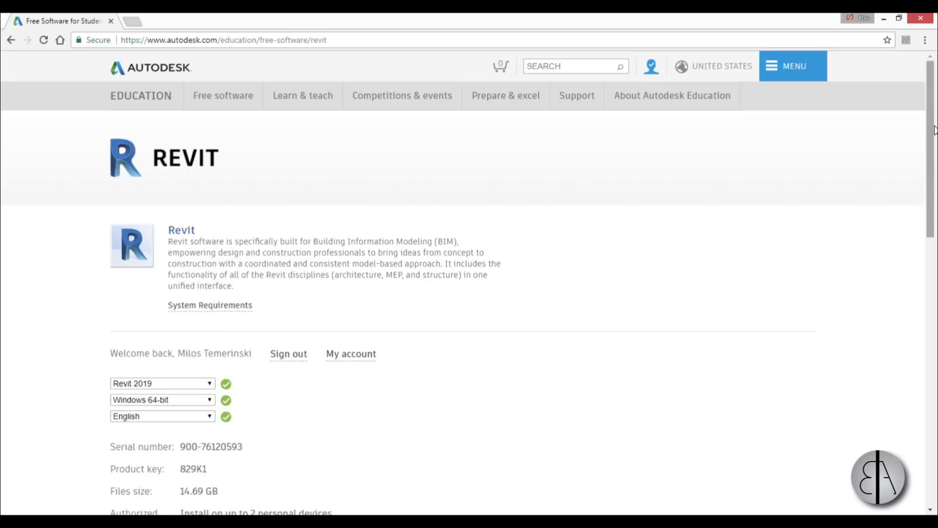
{"action": "left_click_drag", "start_coordinate": [933, 100], "coordinate": [919, 253]}
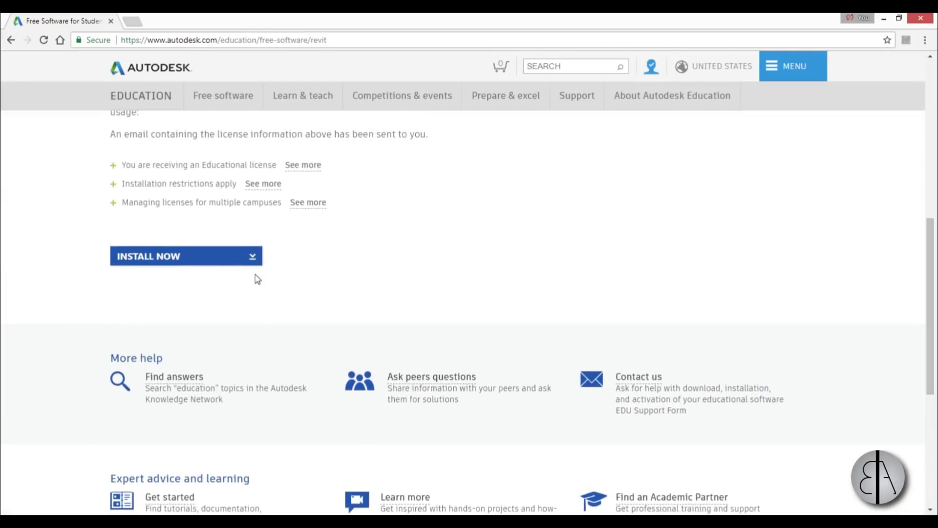
Accept the license, download the Revit 2019 installer and run it.
{"action": "left_click", "coordinate": [128, 267]}
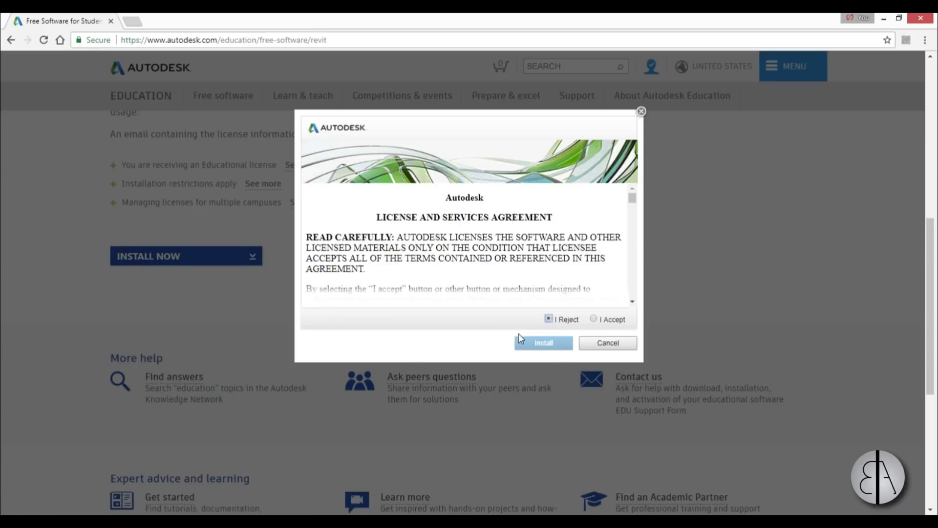
{"action": "left_click", "coordinate": [608, 320]}
{"action": "left_click", "coordinate": [557, 342]}
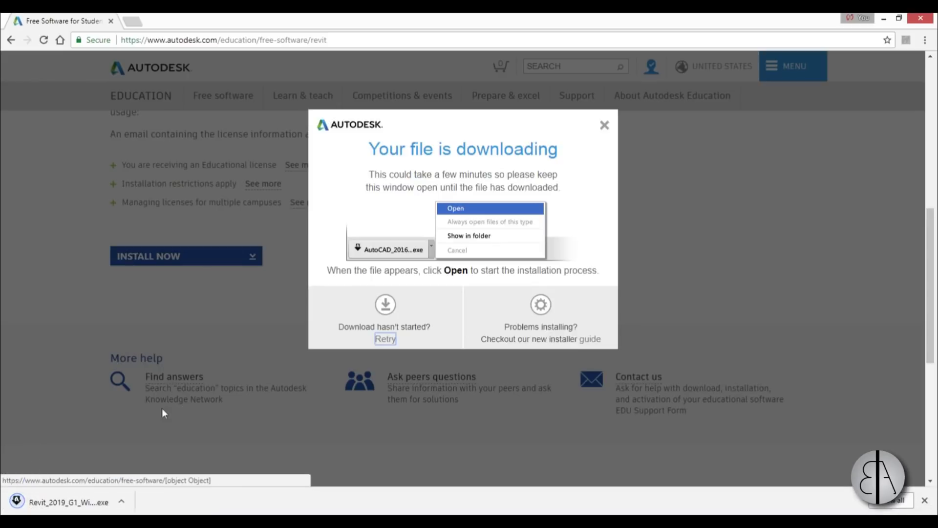
{"action": "left_click", "coordinate": [70, 504]}
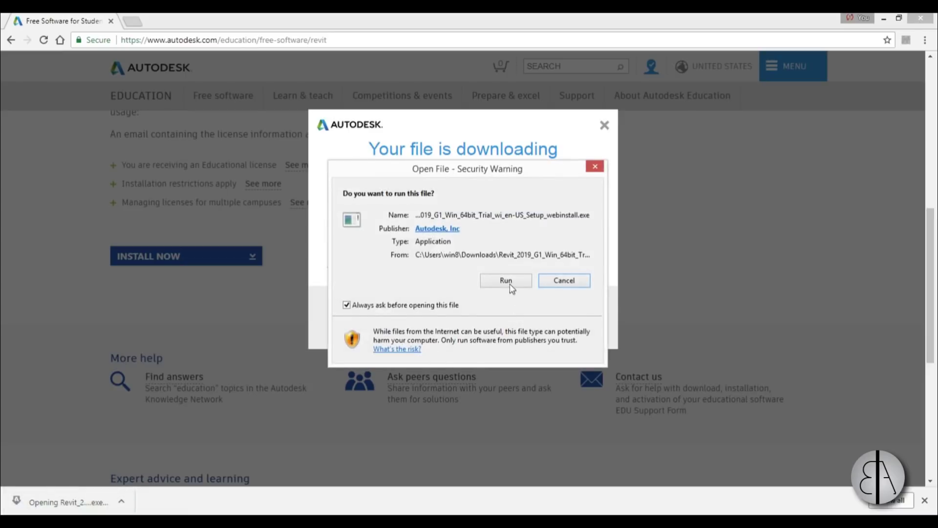
{"action": "left_click", "coordinate": [506, 282]}
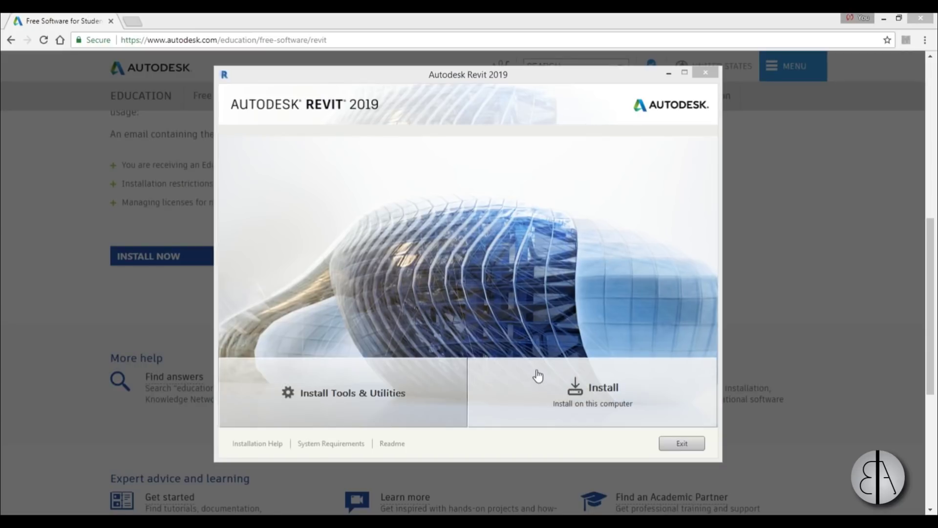
Start the install and review Content Libraries, keeping the US Imperial and US Metric packs.
{"action": "left_click", "coordinate": [607, 391]}
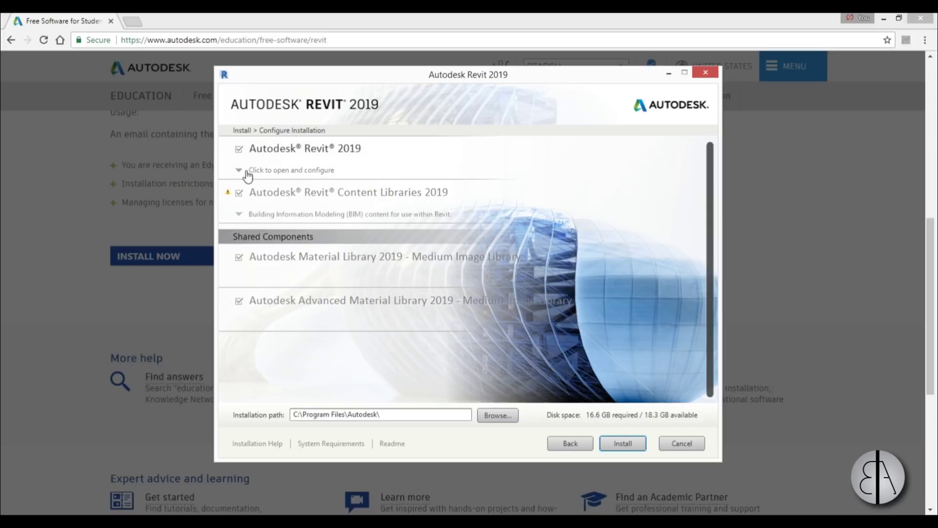
{"action": "left_click", "coordinate": [242, 214]}
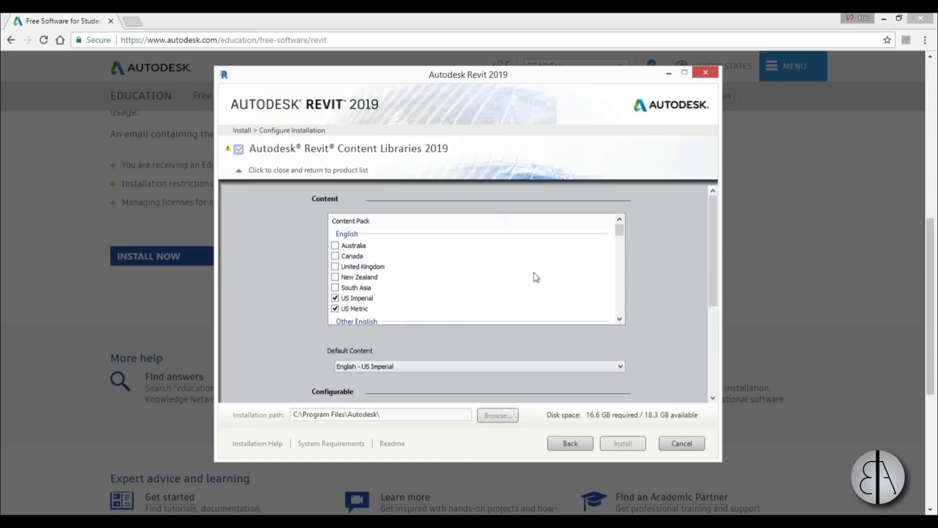
{"action": "mouse_move", "coordinate": [616, 237]}
{"action": "left_mouse_down"}
{"action": "mouse_move", "coordinate": [621, 299]}
{"action": "mouse_move", "coordinate": [631, 255]}
{"action": "mouse_move", "coordinate": [621, 229]}
{"action": "left_mouse_up"}
{"action": "left_click", "coordinate": [247, 171]}
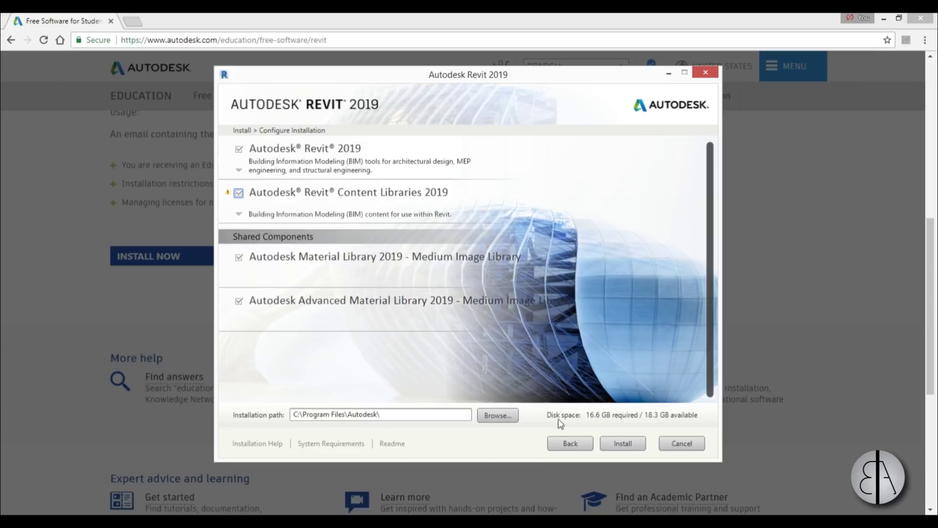
Install Revit 2019 with Content Libraries, material libraries and the FormIt add-in.
{"action": "left_click", "coordinate": [623, 444]}
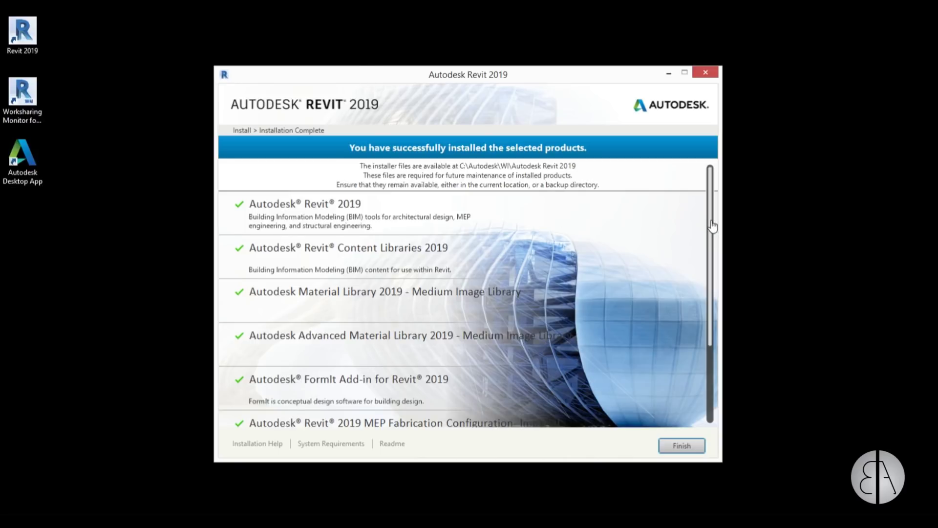
Review the installed products list and finish the installer.
{"action": "left_click_drag", "start_coordinate": [712, 225], "coordinate": [713, 279]}
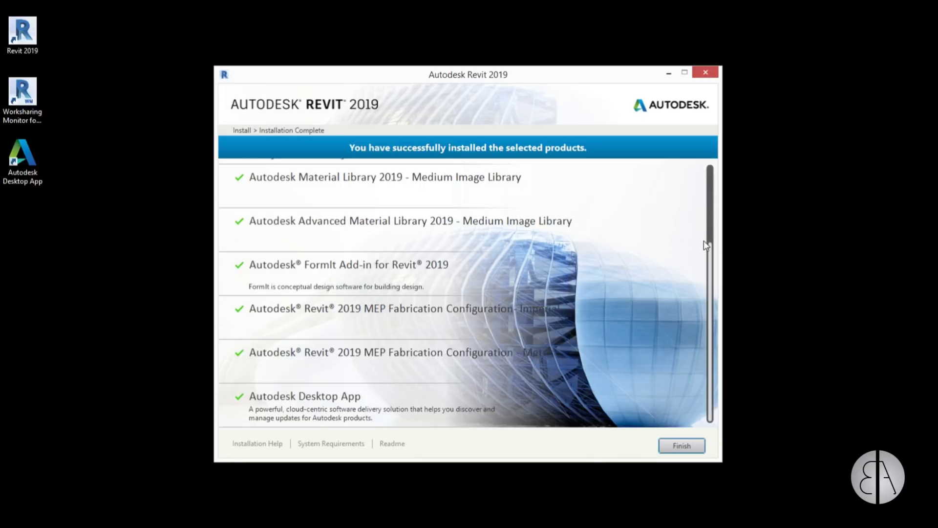
{"action": "left_click_drag", "start_coordinate": [712, 250], "coordinate": [712, 169]}
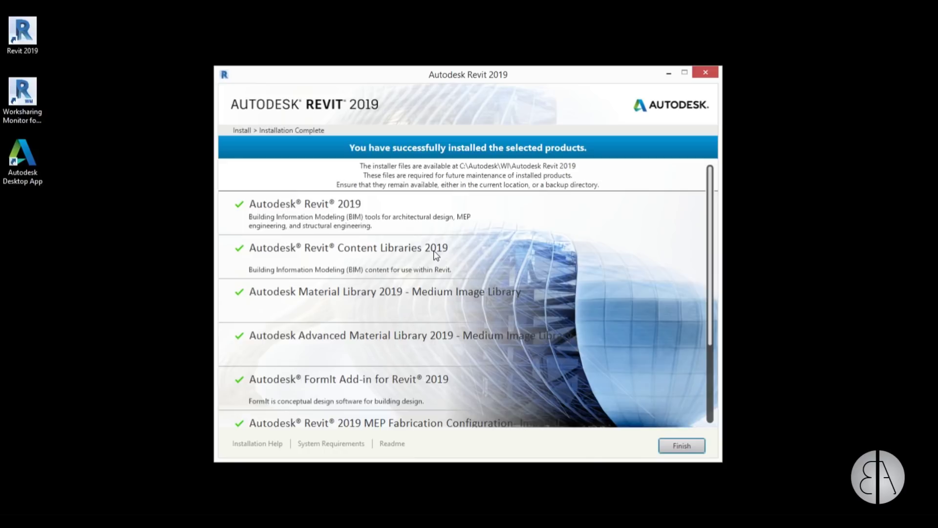
{"action": "left_click", "coordinate": [690, 447]}
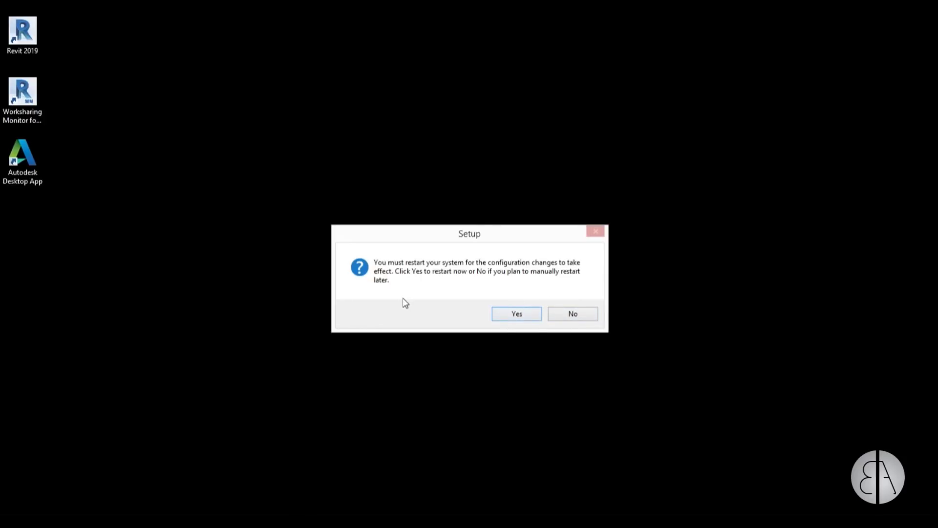
Decline restarting the computer now.
{"action": "left_click", "coordinate": [574, 317]}
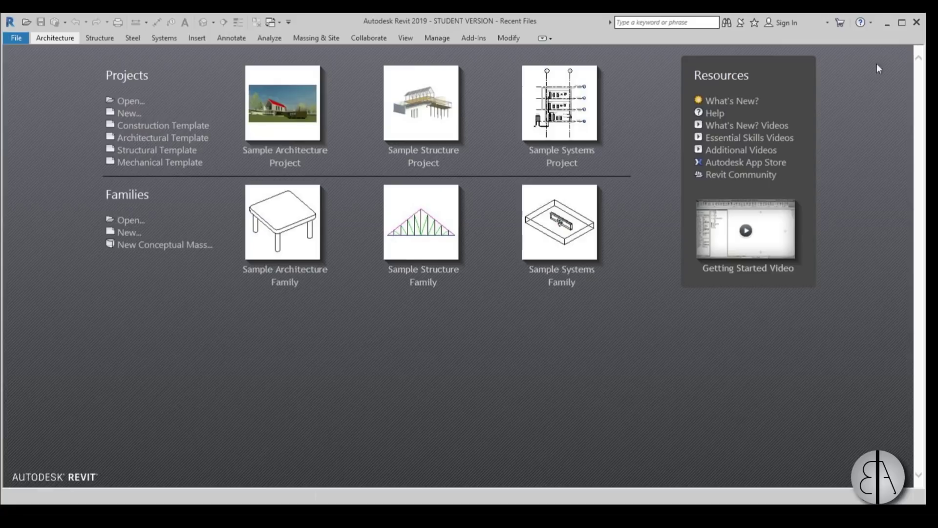
Maximize Revit and open the Sample Architecture Project.
{"action": "left_click", "coordinate": [903, 24]}
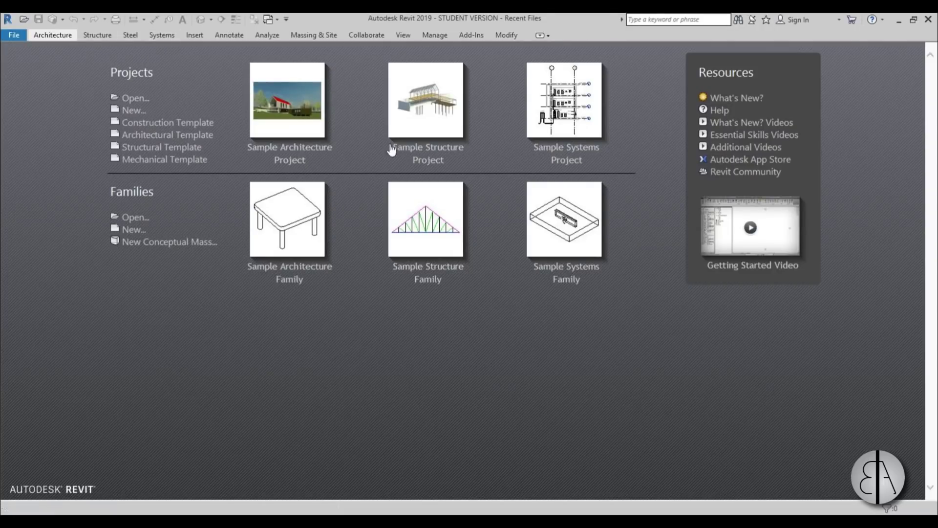
{"action": "left_click", "coordinate": [302, 151]}
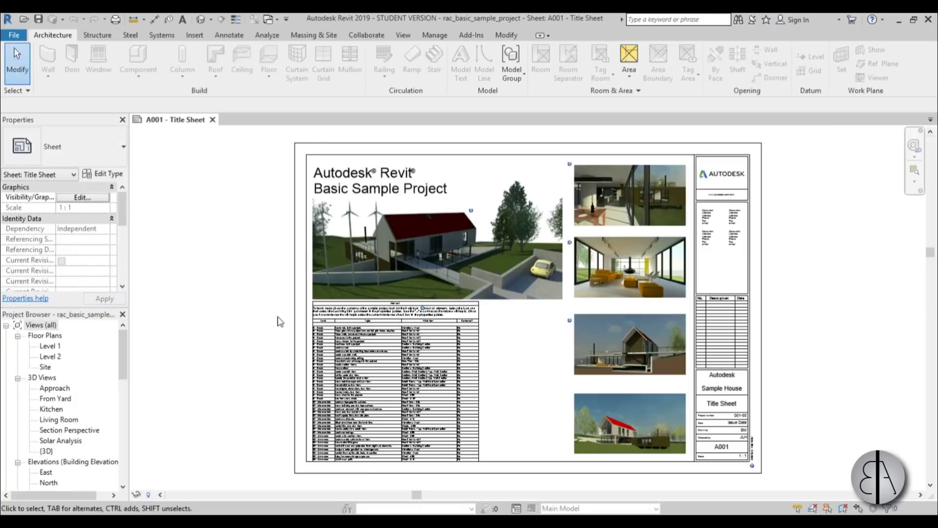
Open the sample house's {3D} view, then zoom and orbit to see the front.
{"action": "double_click", "coordinate": [47, 451]}
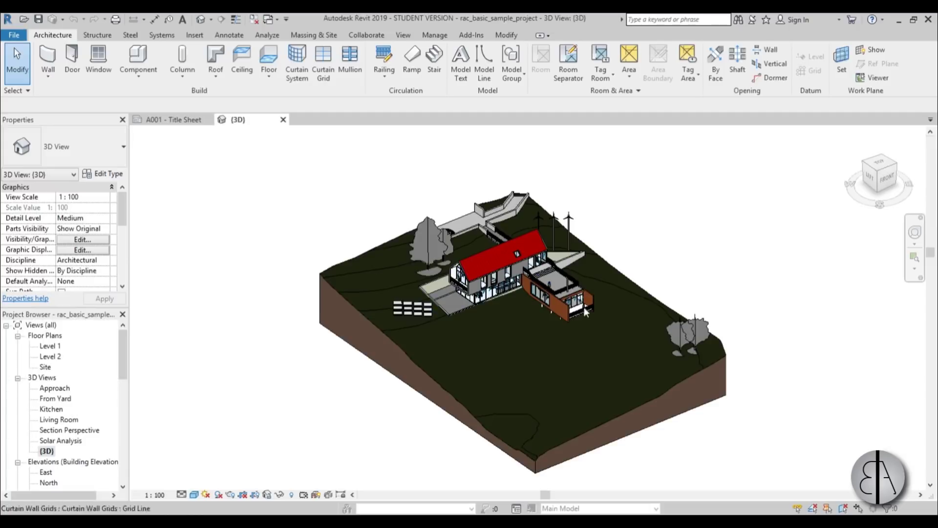
{"action": "scroll", "coordinate": [508, 342], "scroll_direction": "up", "scroll_amount": 3}
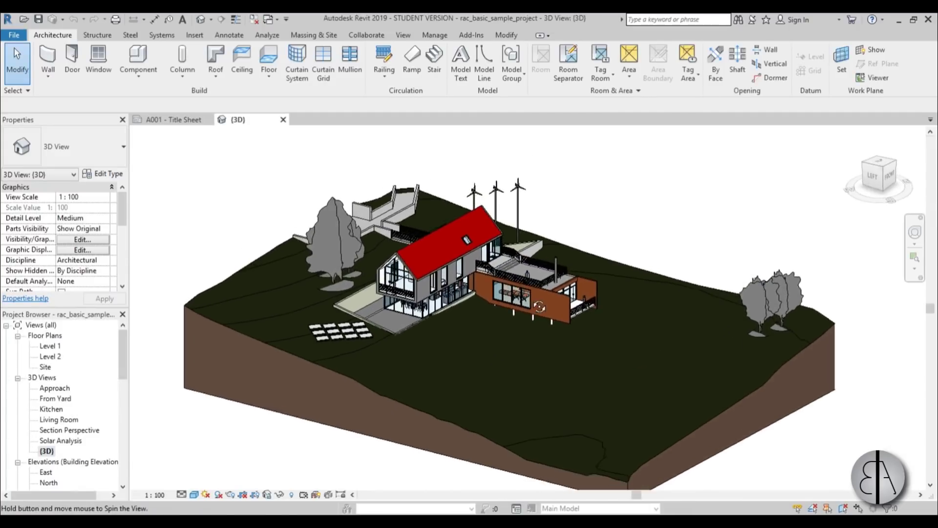
{"action": "scroll", "coordinate": [489, 372], "scroll_direction": "up", "scroll_amount": 4}
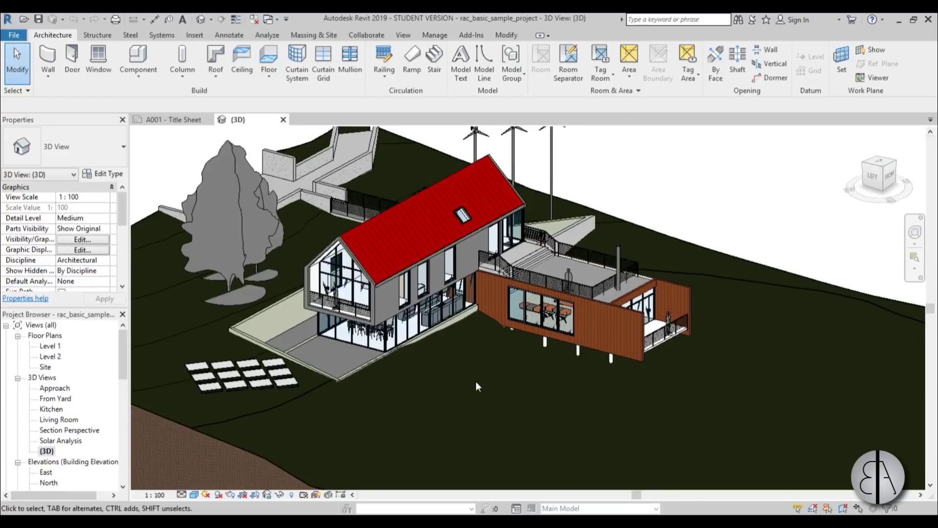
{"action": "scroll", "coordinate": [468, 344], "scroll_direction": "down", "scroll_amount": 3}
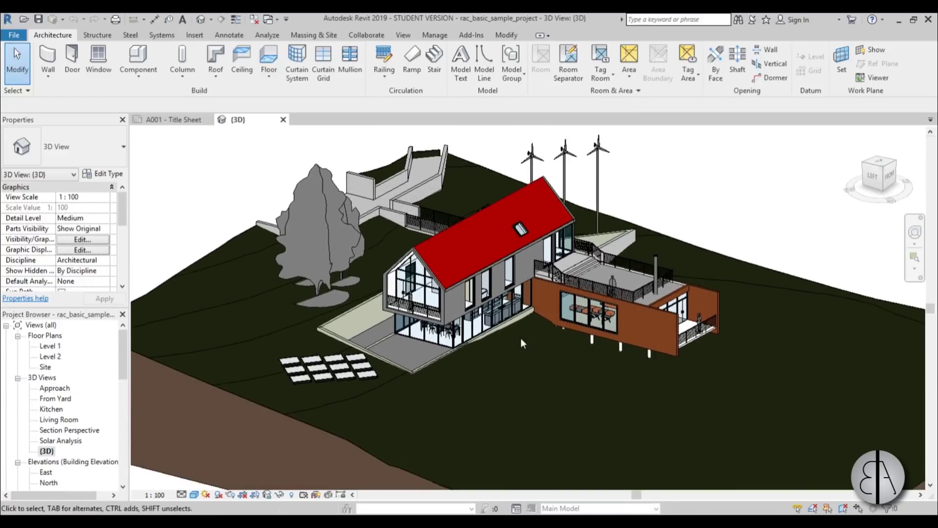
{"action": "left_click_drag", "start_coordinate": [544, 368], "coordinate": [455, 375]}
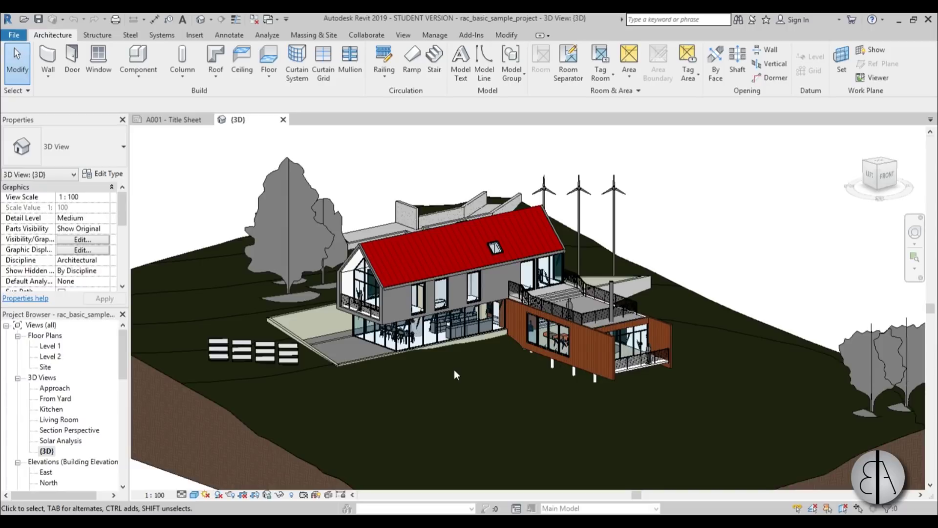